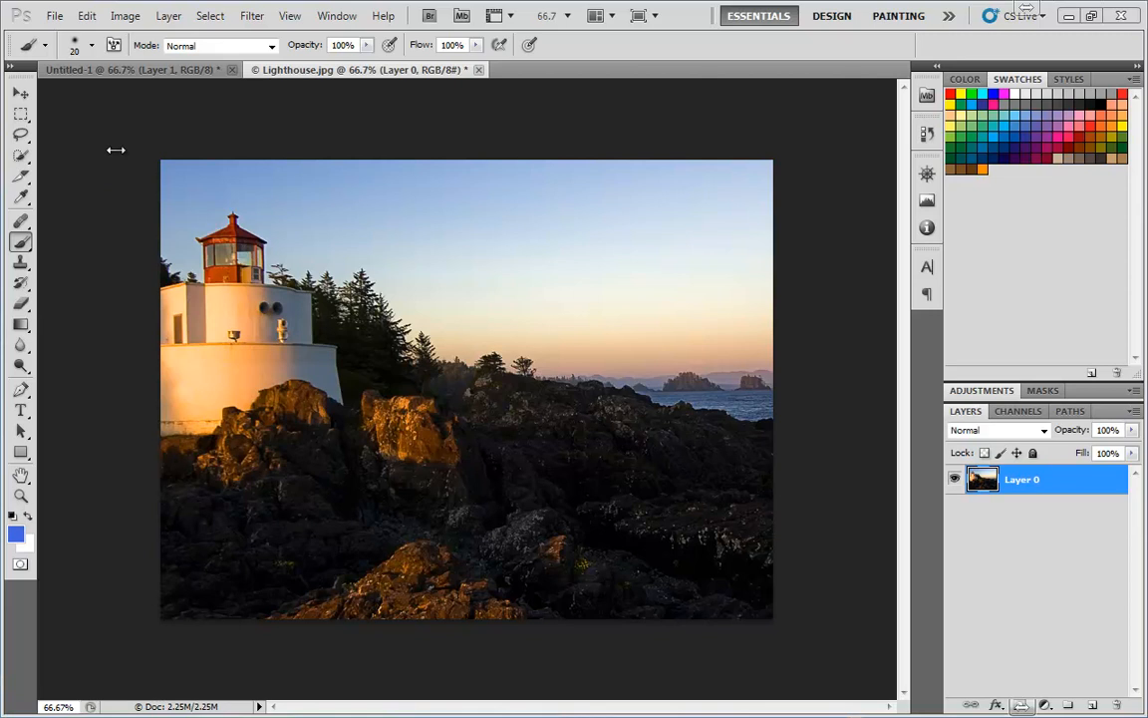
Narrow the lighthouse photo layer horizontally to about 69% width with Content-Aware Scale
left_click(88, 18)
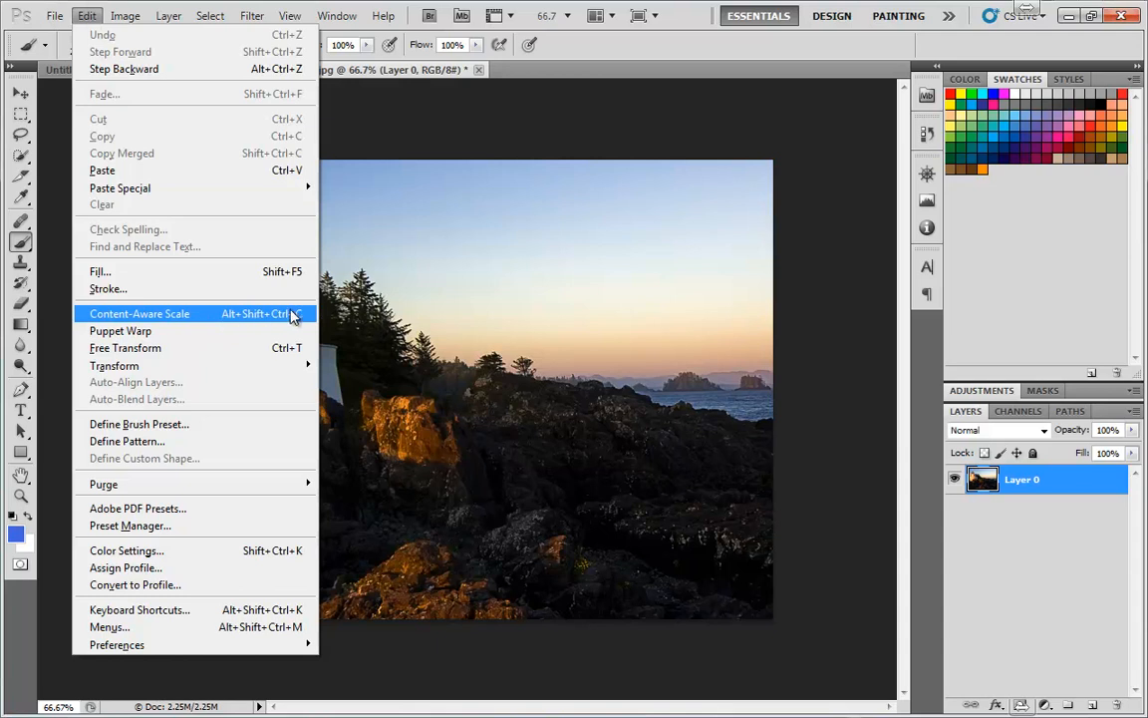
left_click(546, 102)
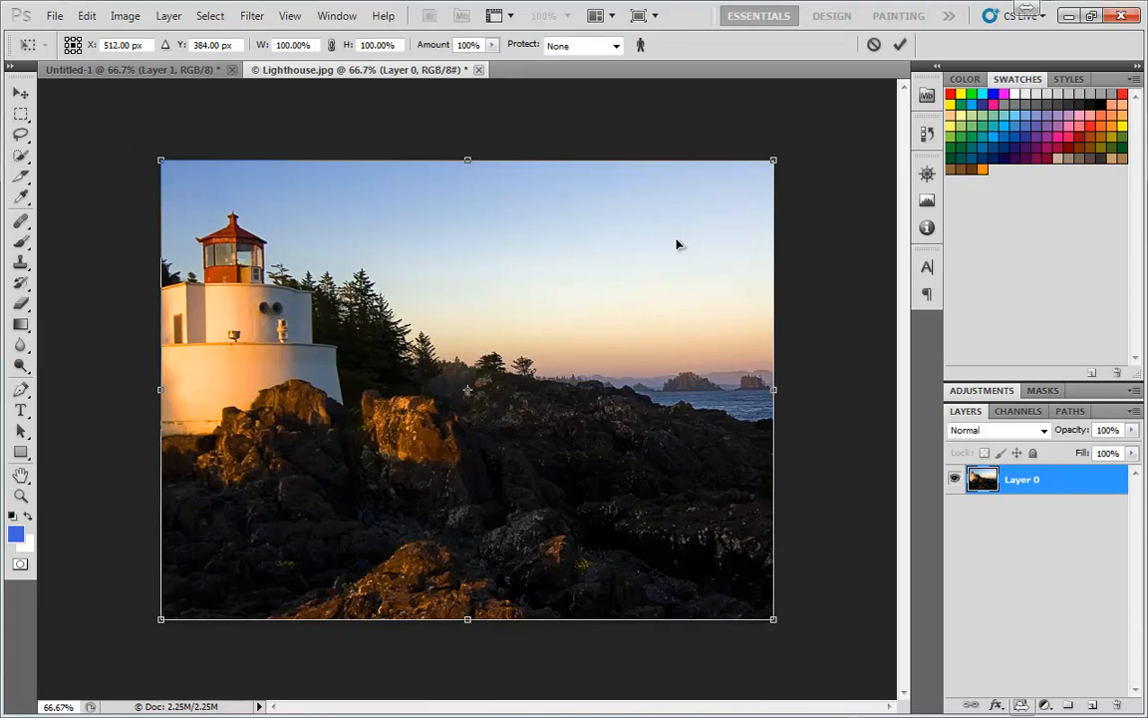
left_click_drag(772, 389, 570, 395)
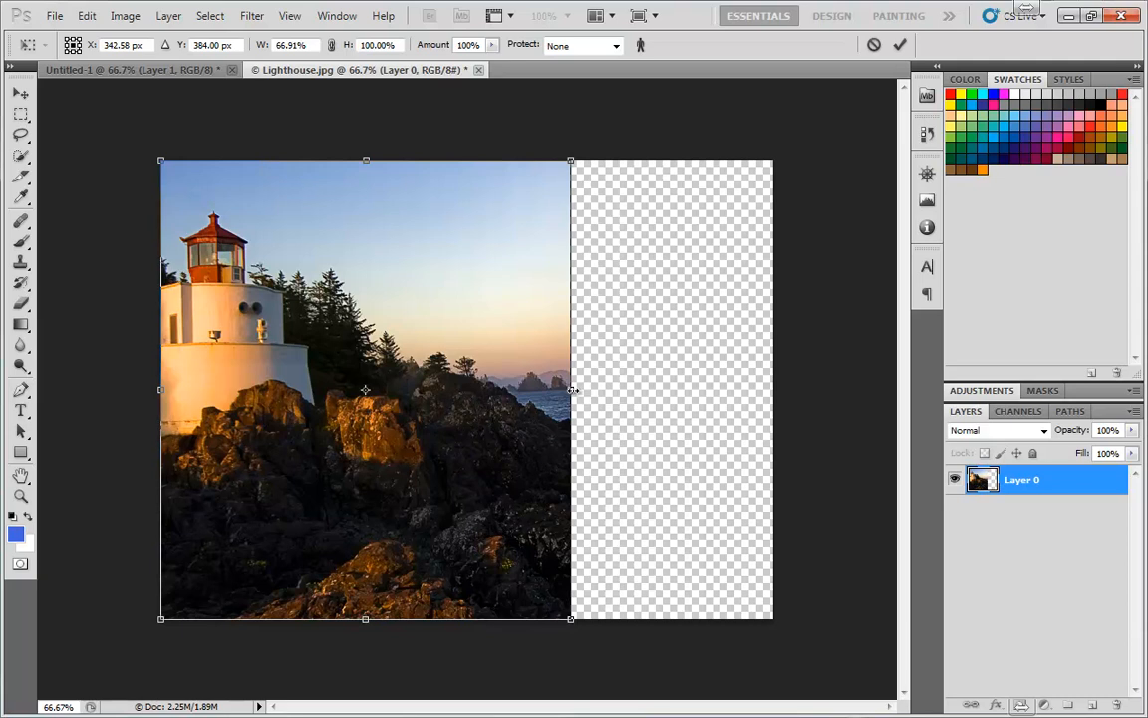
mouse_move(571, 388)
left_mouse_down()
mouse_move(661, 385)
mouse_move(520, 384)
mouse_move(676, 385)
mouse_move(582, 387)
left_mouse_up()
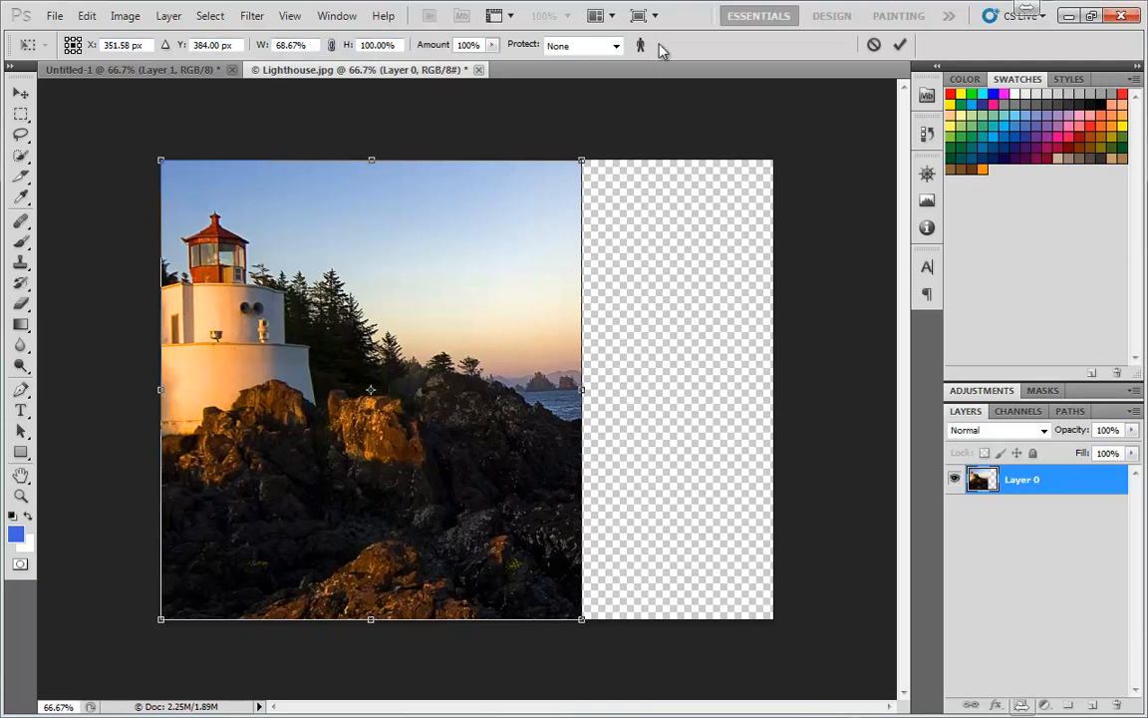
Try the content-aware Amount at 0%, and set it back to 100%
left_click(492, 46)
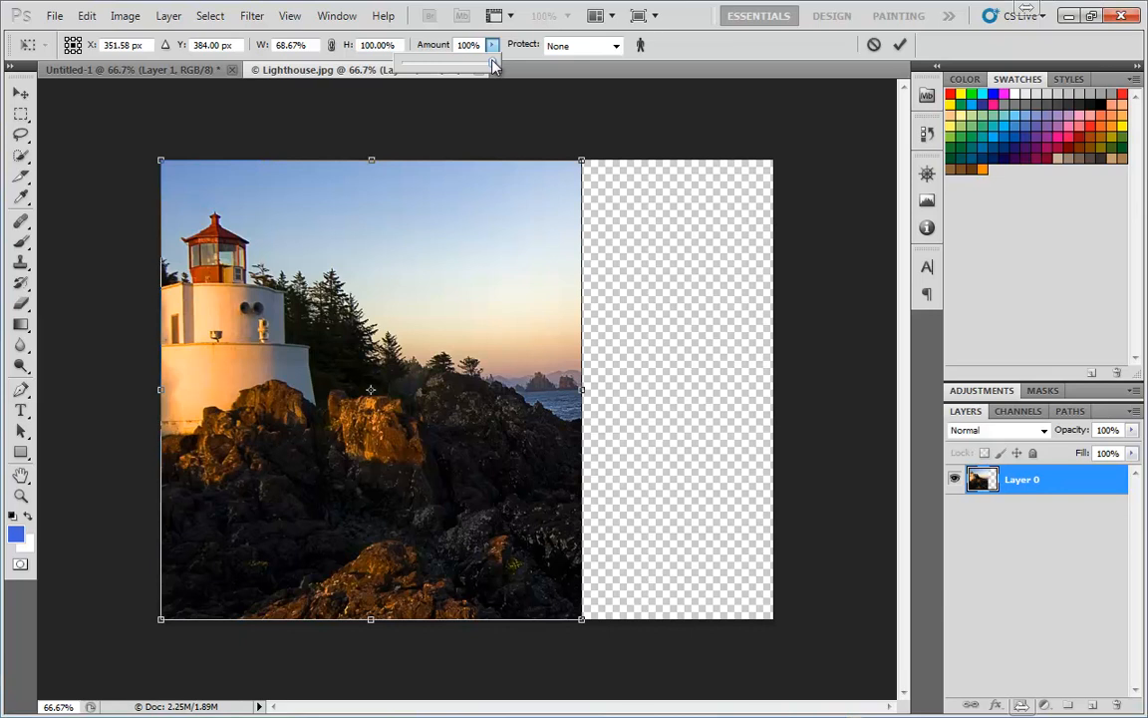
left_click_drag(492, 66, 356, 62)
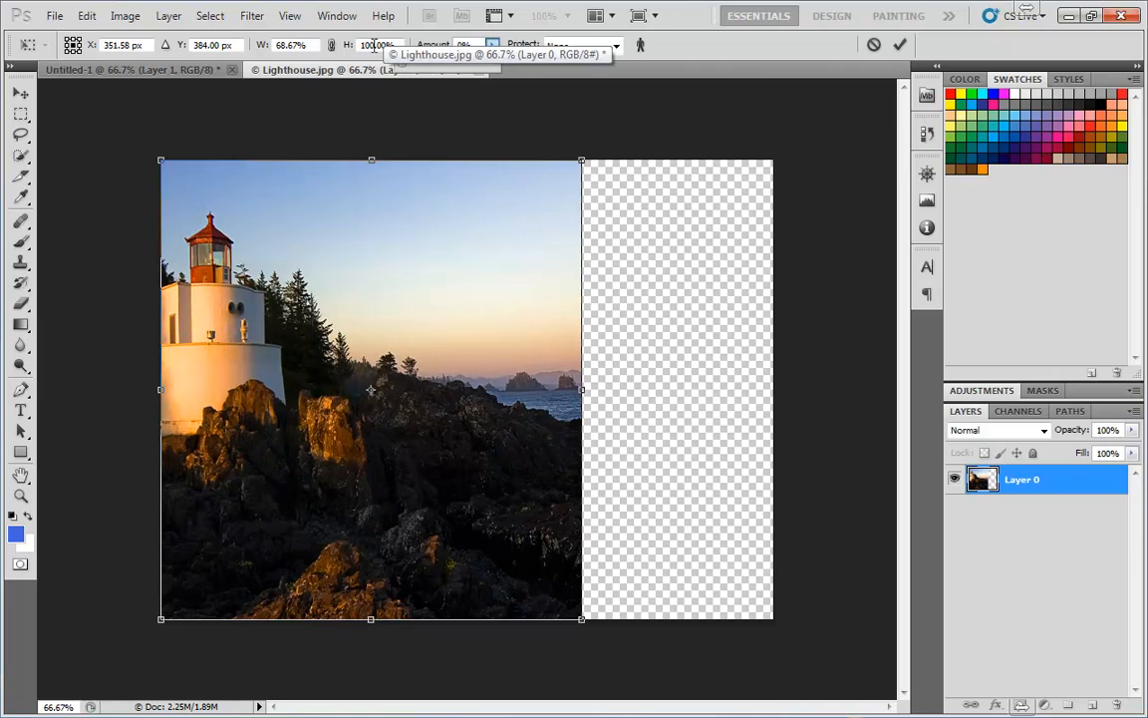
left_click_drag(402, 61, 509, 67)
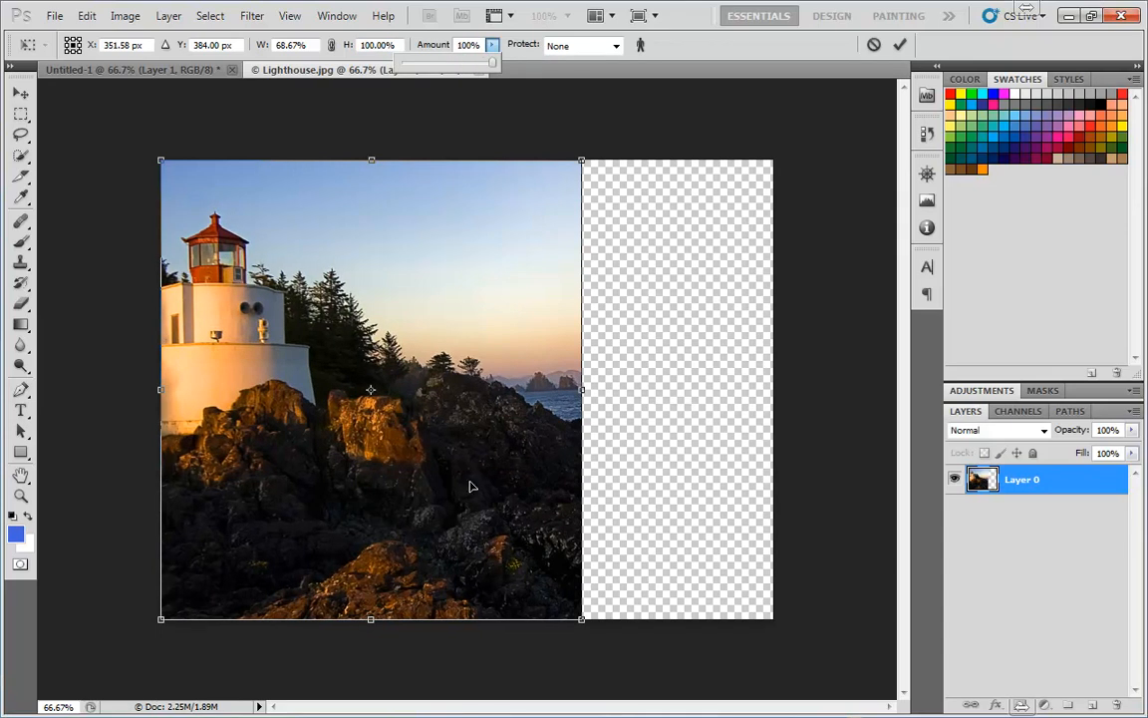
Check the available Protect options and stretch the layer back to 100% width
left_click(592, 48)
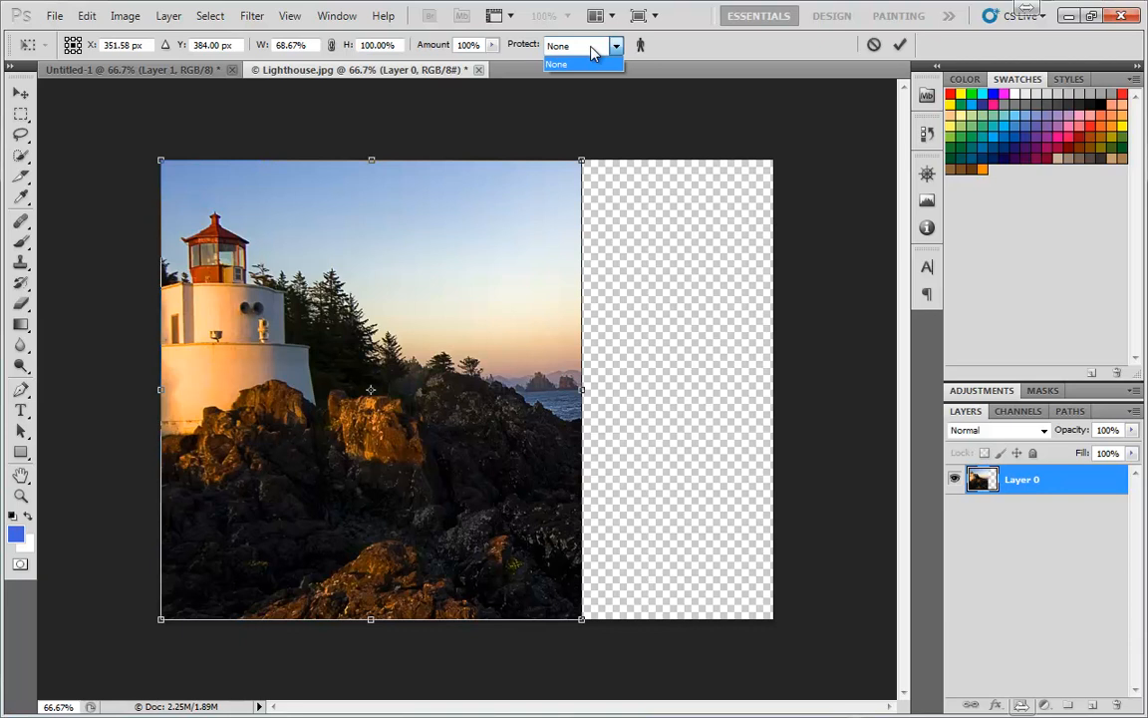
left_click(615, 372)
left_click_drag(583, 389, 773, 387)
Try narrowing the layer to about 37% width with skin tone protection, and restore it to 100% width
left_click(643, 46)
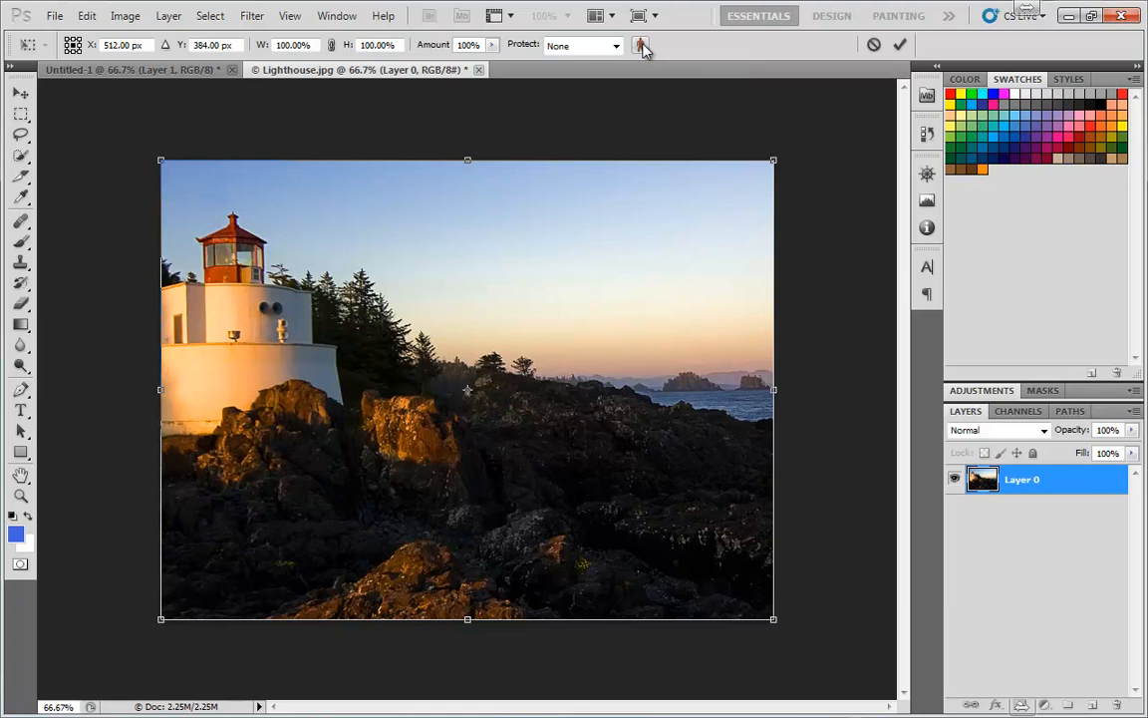
left_click(642, 45)
left_click_drag(774, 390, 389, 416)
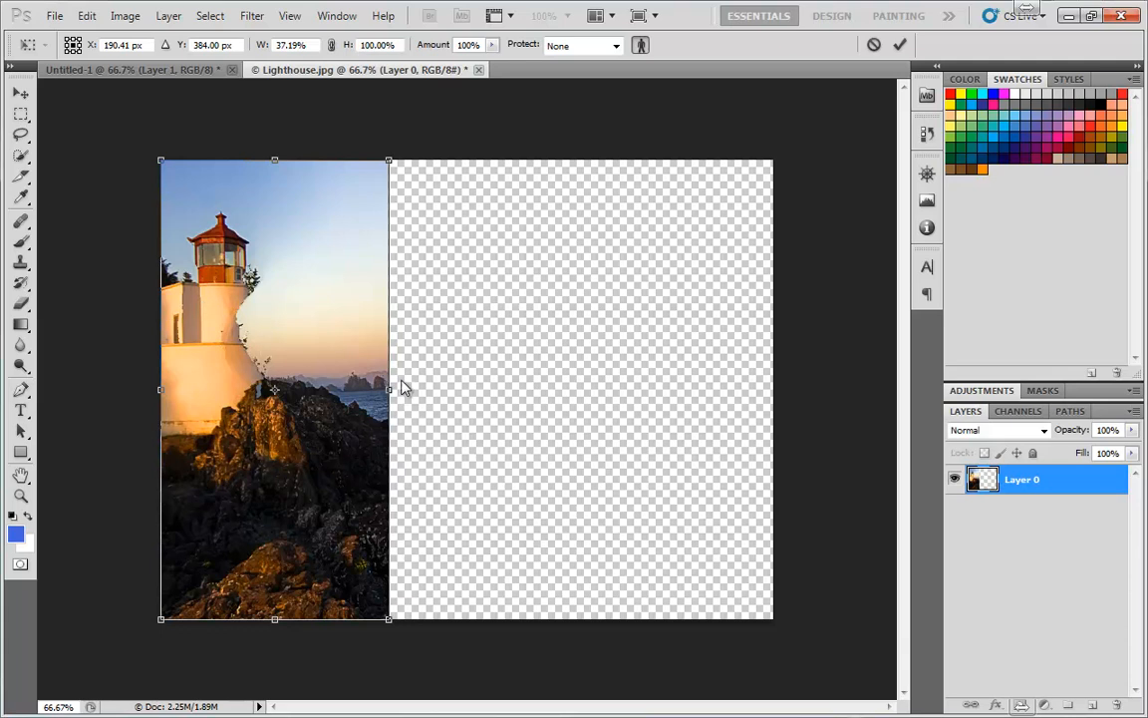
left_click_drag(400, 390, 774, 390)
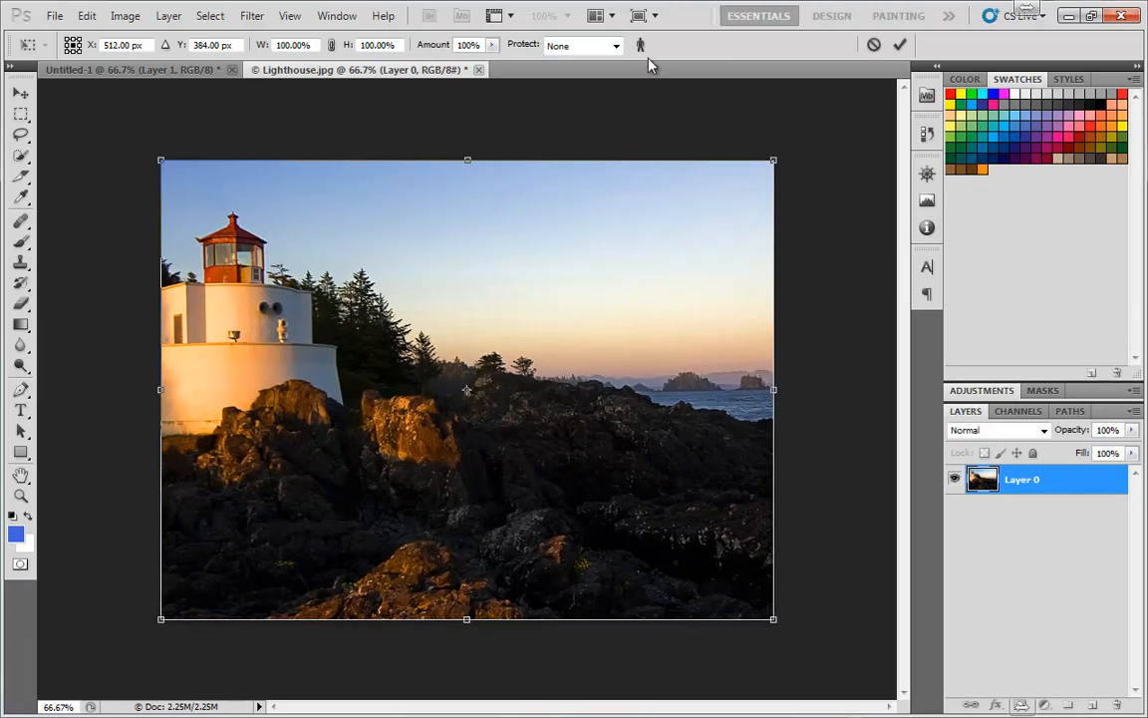
Check the Protect choices again, show the image's channels and close the Content-Aware Scale at 100% width
left_click(553, 44)
left_click(561, 51)
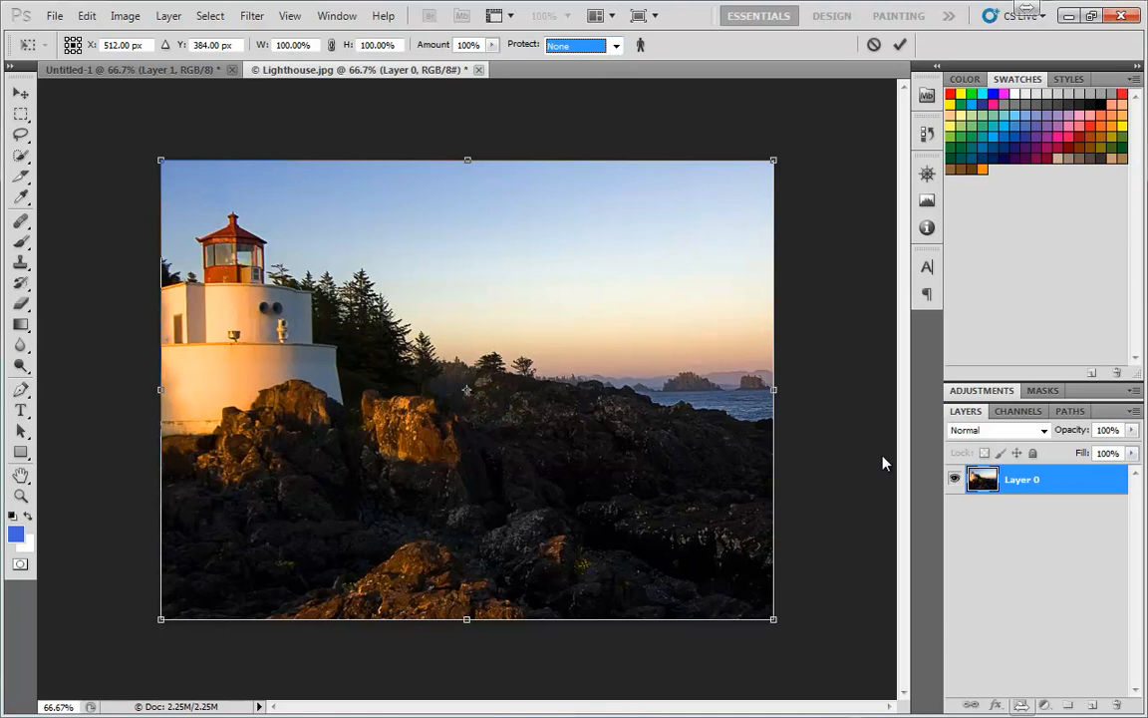
left_click(1019, 413)
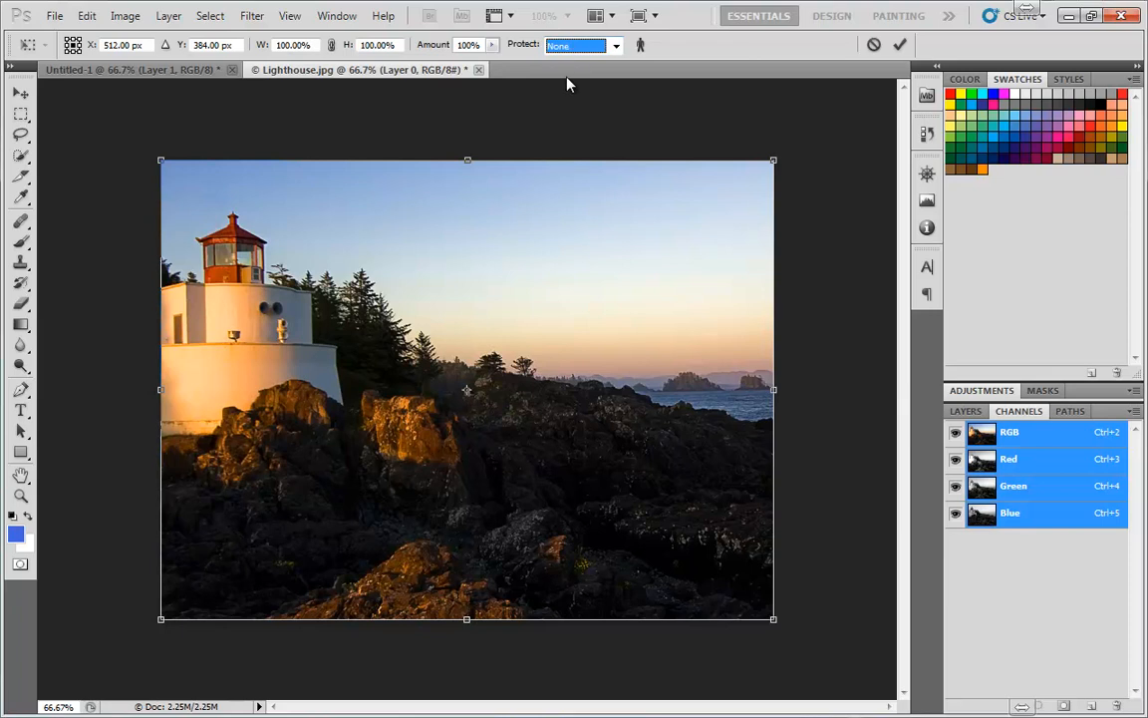
left_click(502, 353)
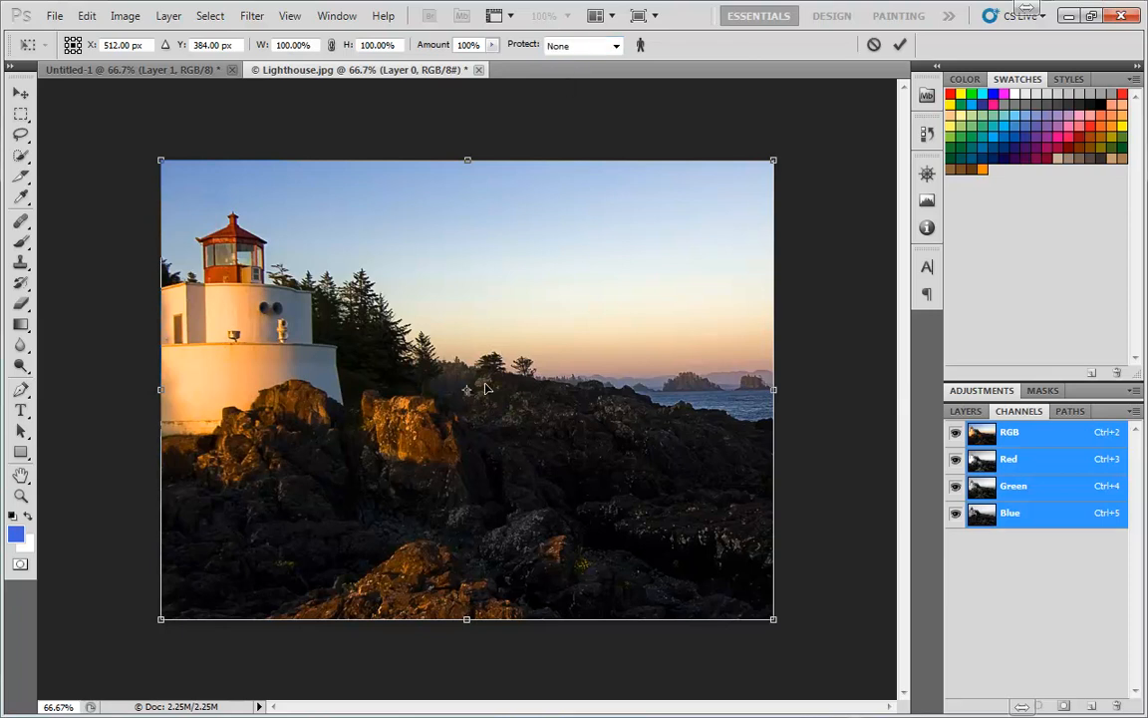
key("Return")
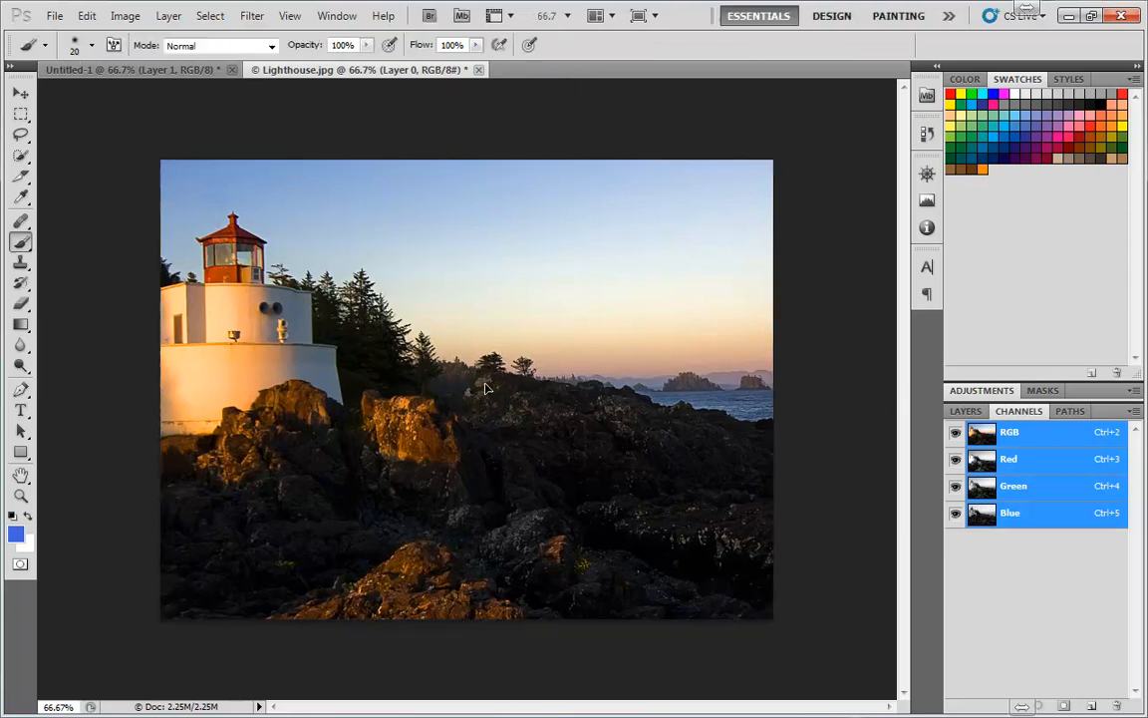
Save a rectangular selection around the lighthouse as an alpha channel and clear the selection
left_click(21, 115)
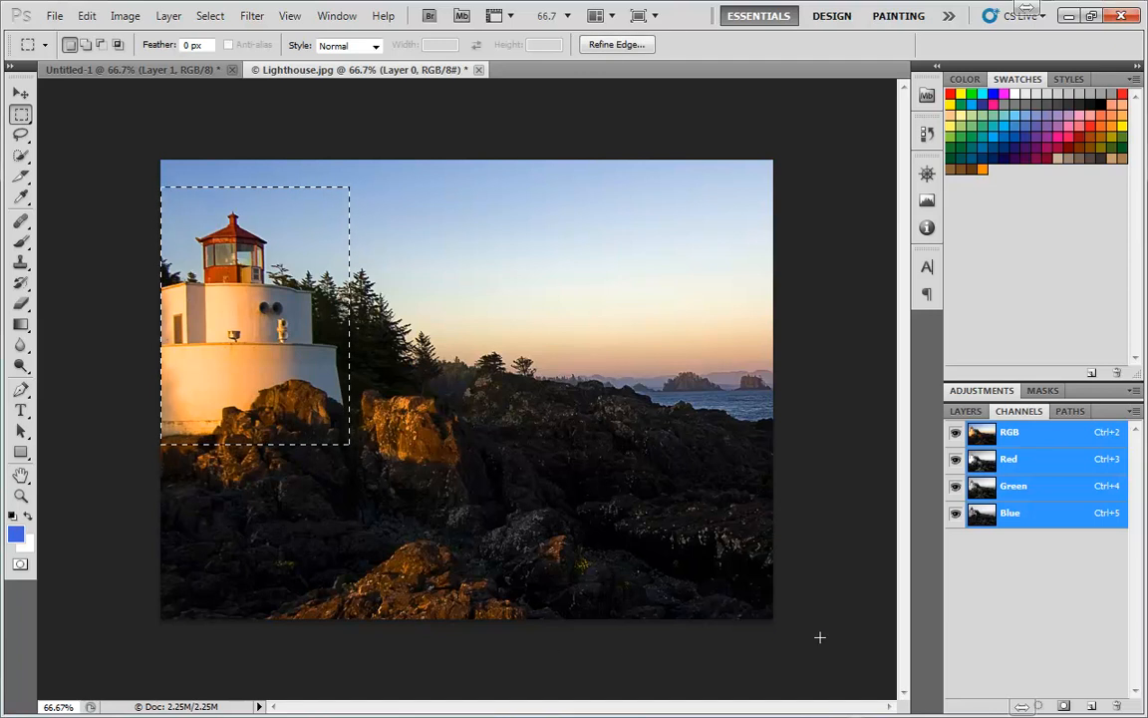
left_click(1064, 707)
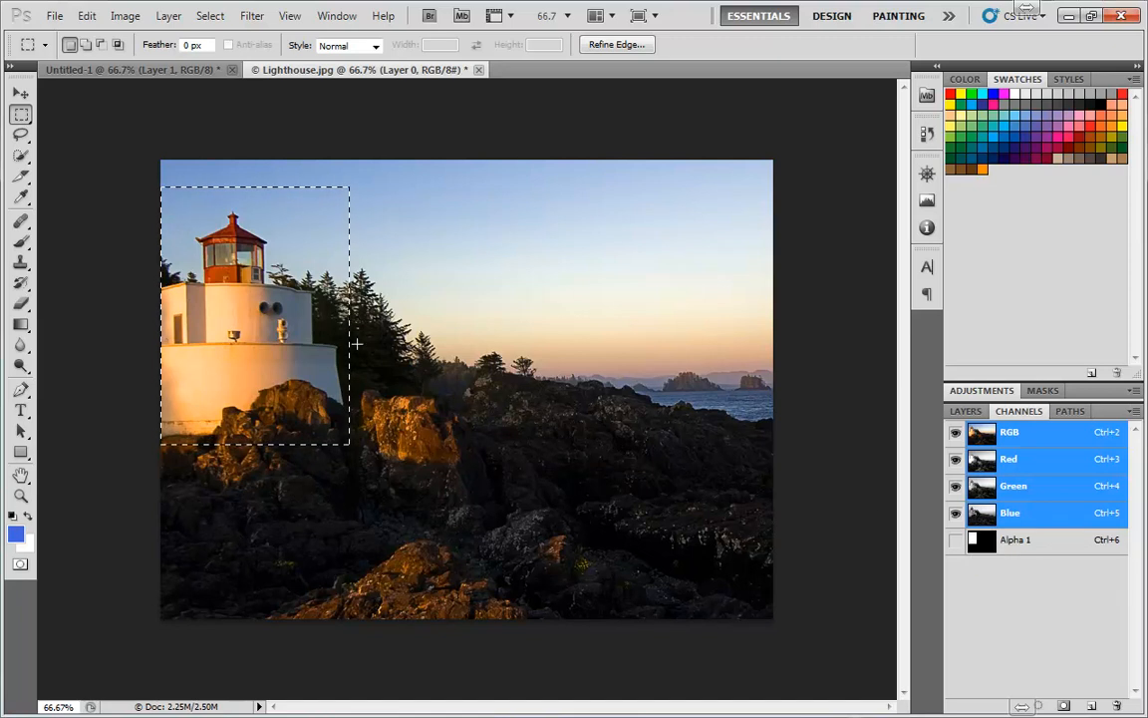
left_click(586, 274)
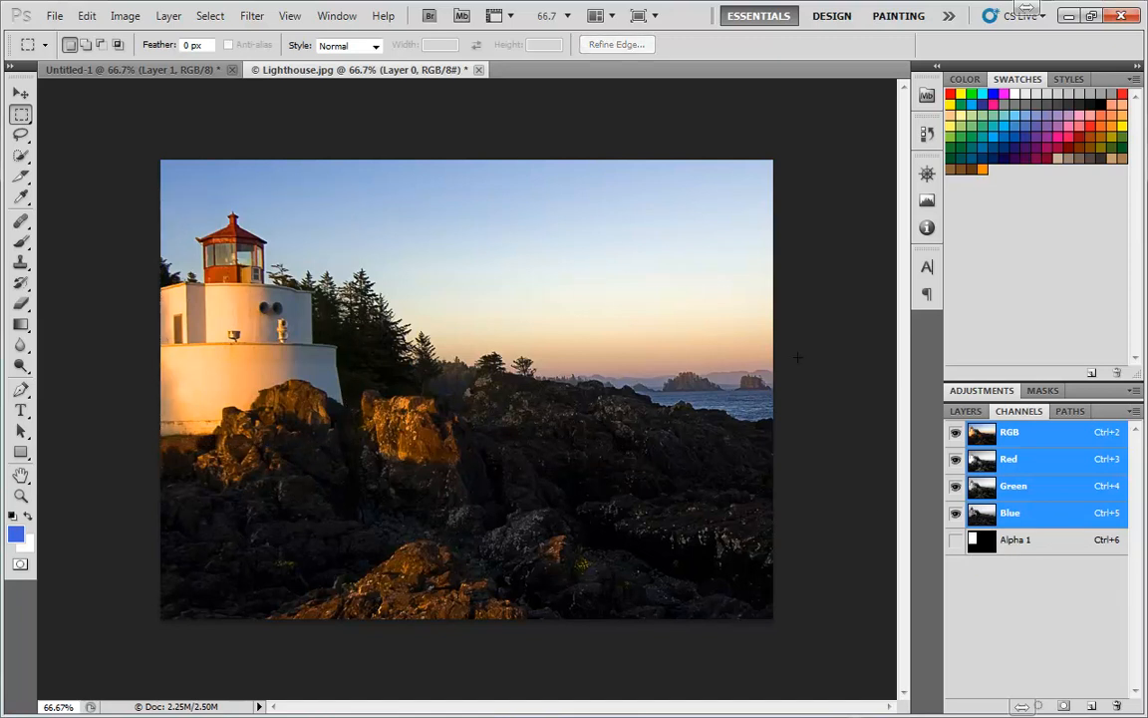
Rename the new alpha channel to Lighthouse and return to the RGB composite and the layer list
left_click(1017, 546)
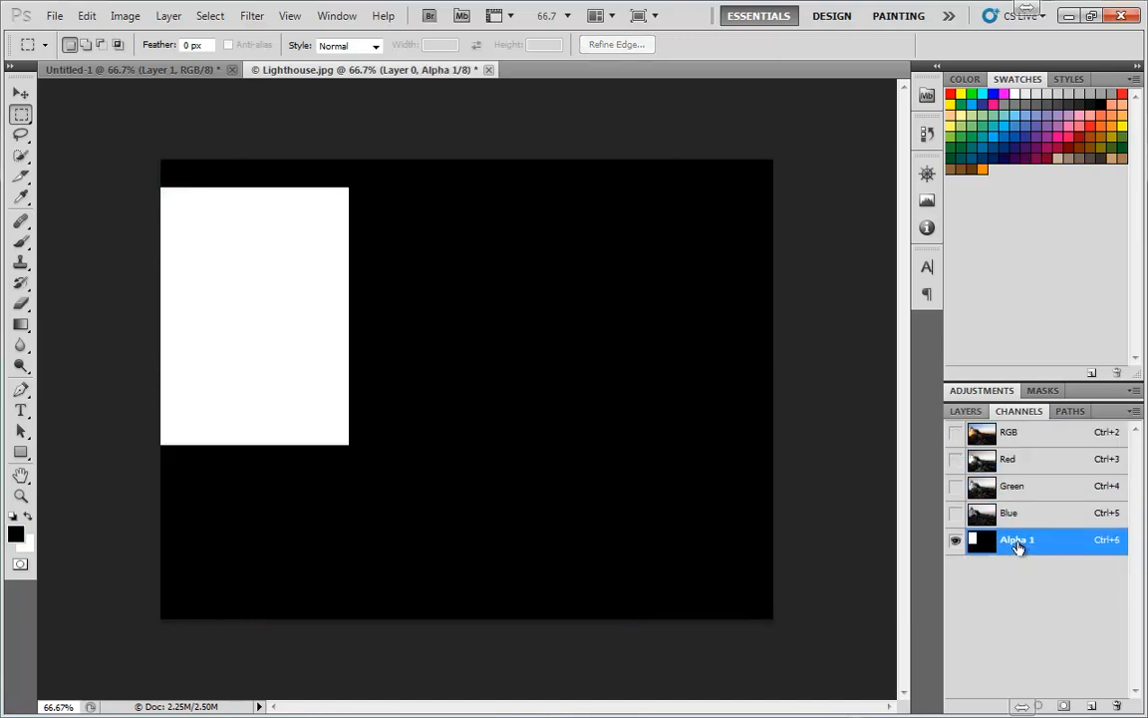
double_click(1018, 546)
type("Lighthouse")
key("Return")
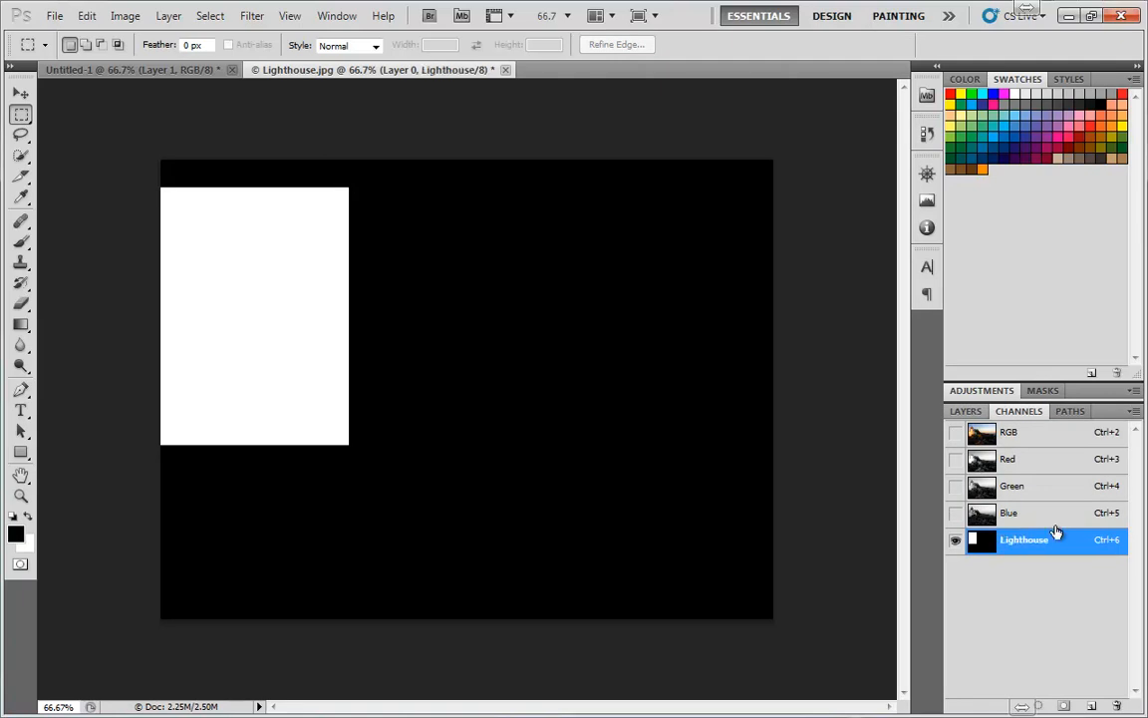
left_click(1040, 442)
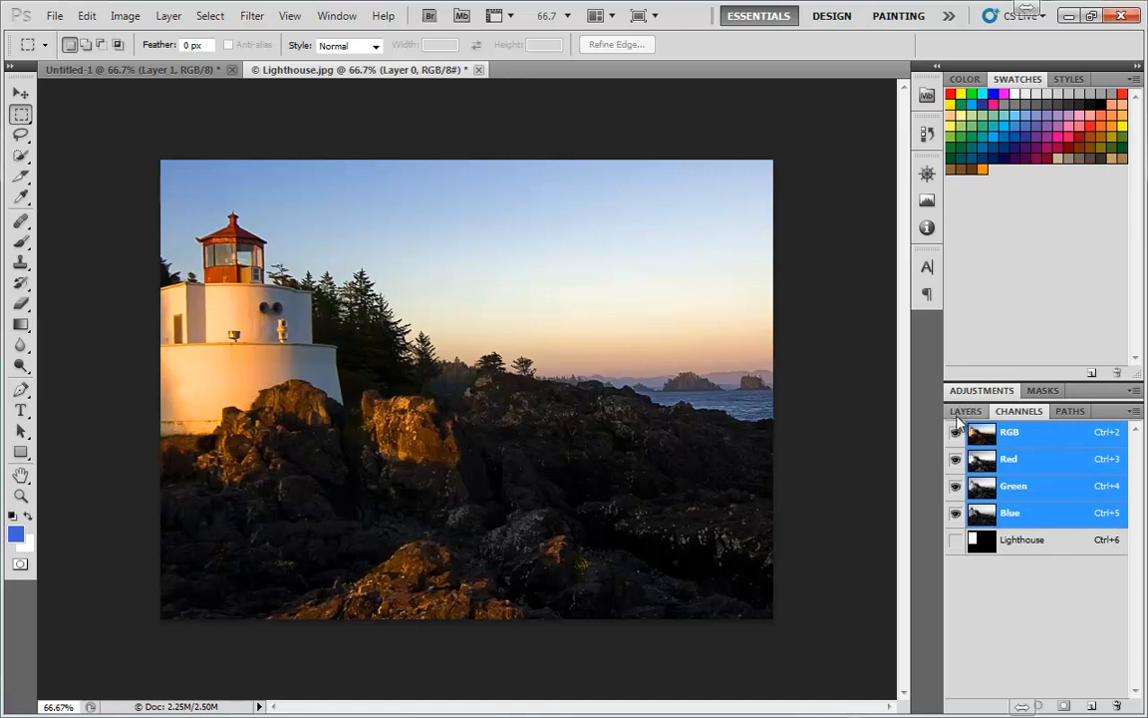
left_click(962, 411)
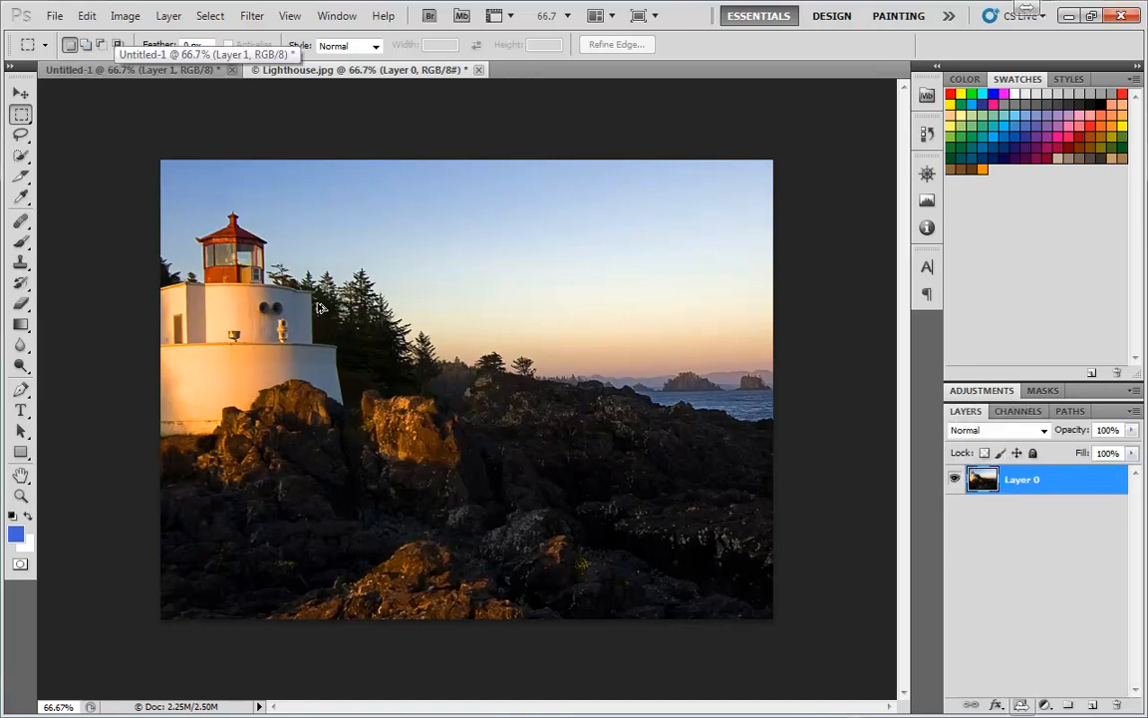
Apply Content-Aware Scale to Layer 0 at about 83% width, protecting the area stored in the Lighthouse channel
key("ctrl+alt+shift+c")
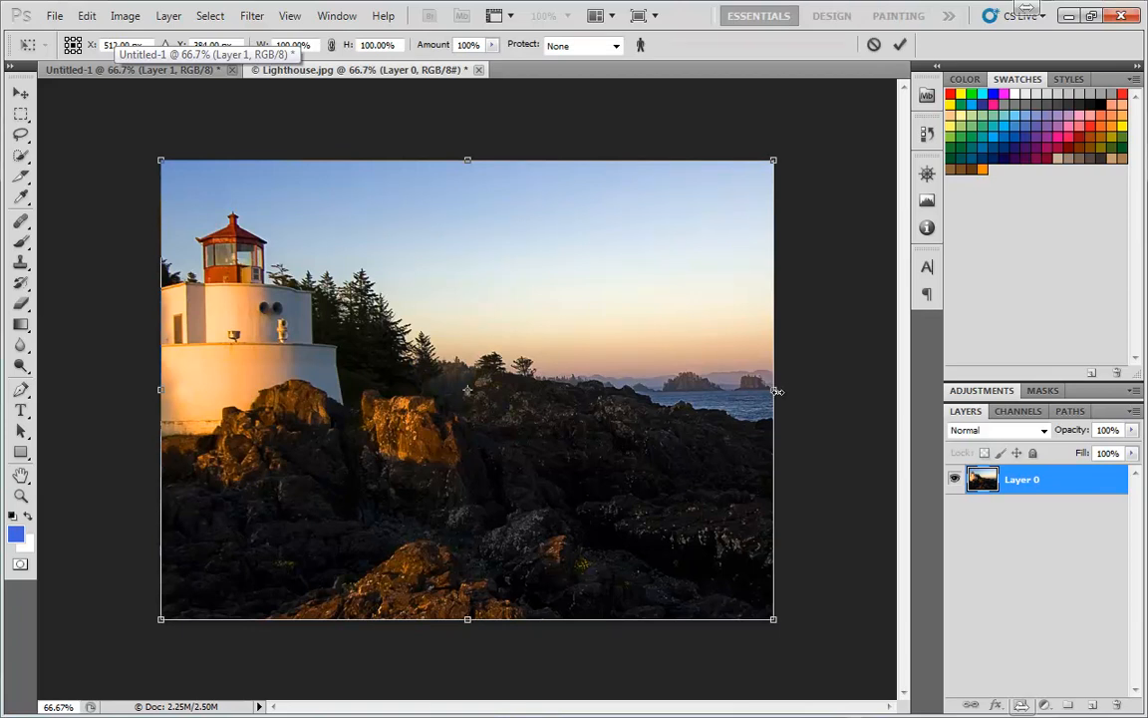
mouse_move(774, 389)
left_mouse_down()
mouse_move(448, 388)
mouse_move(494, 385)
mouse_move(700, 391)
mouse_move(435, 393)
mouse_move(714, 402)
mouse_move(425, 407)
mouse_move(422, 387)
mouse_move(780, 406)
left_mouse_up()
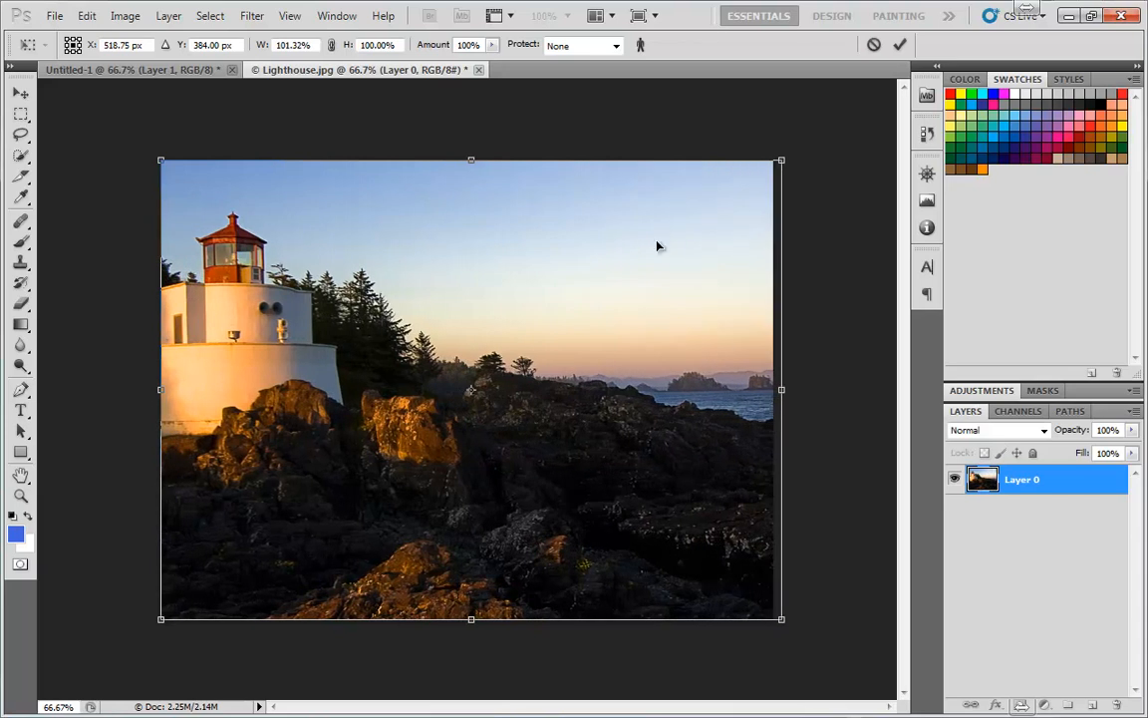
left_click(572, 50)
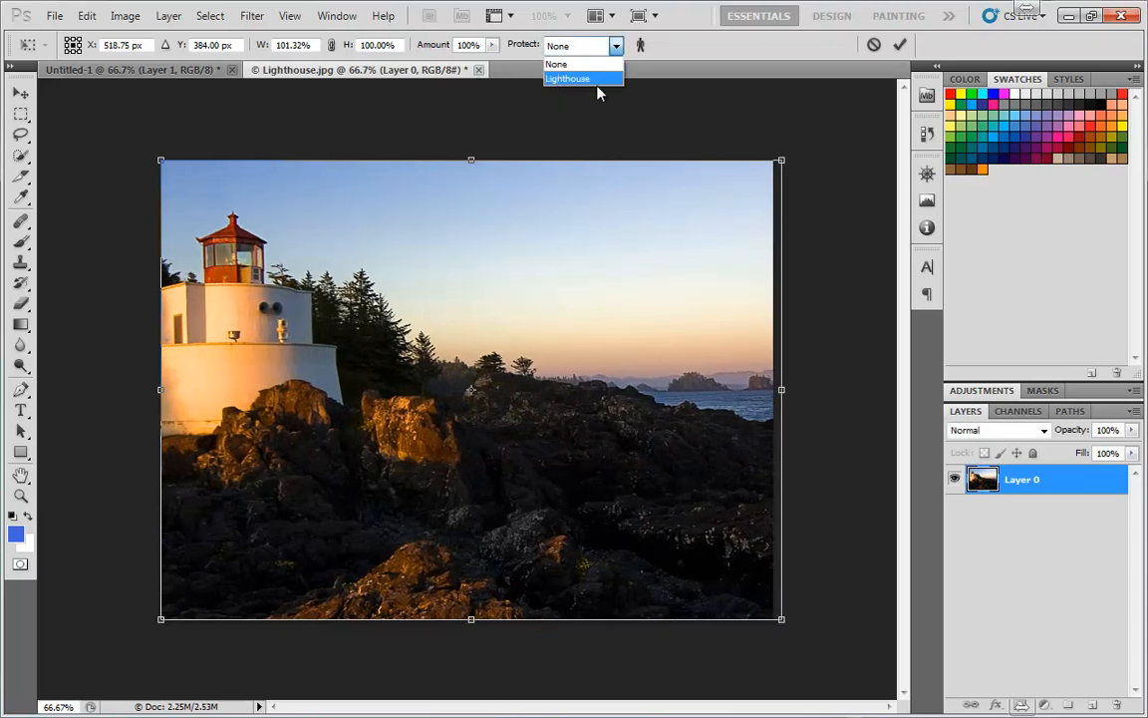
left_click(598, 79)
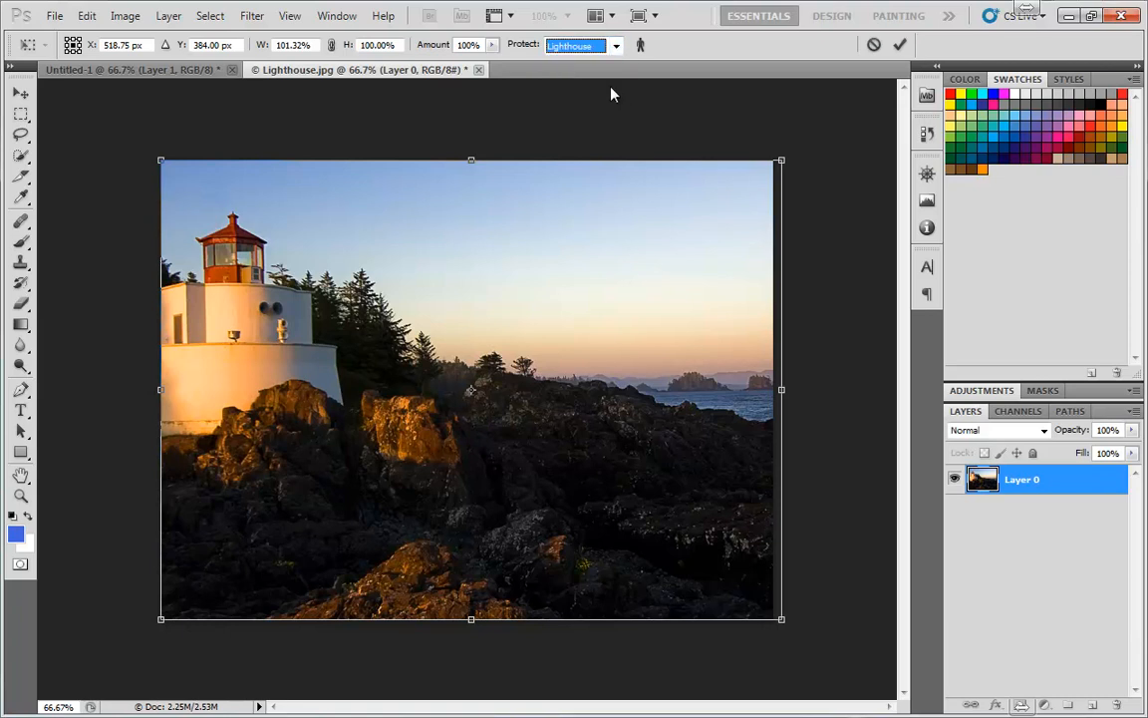
left_click_drag(780, 389, 678, 405)
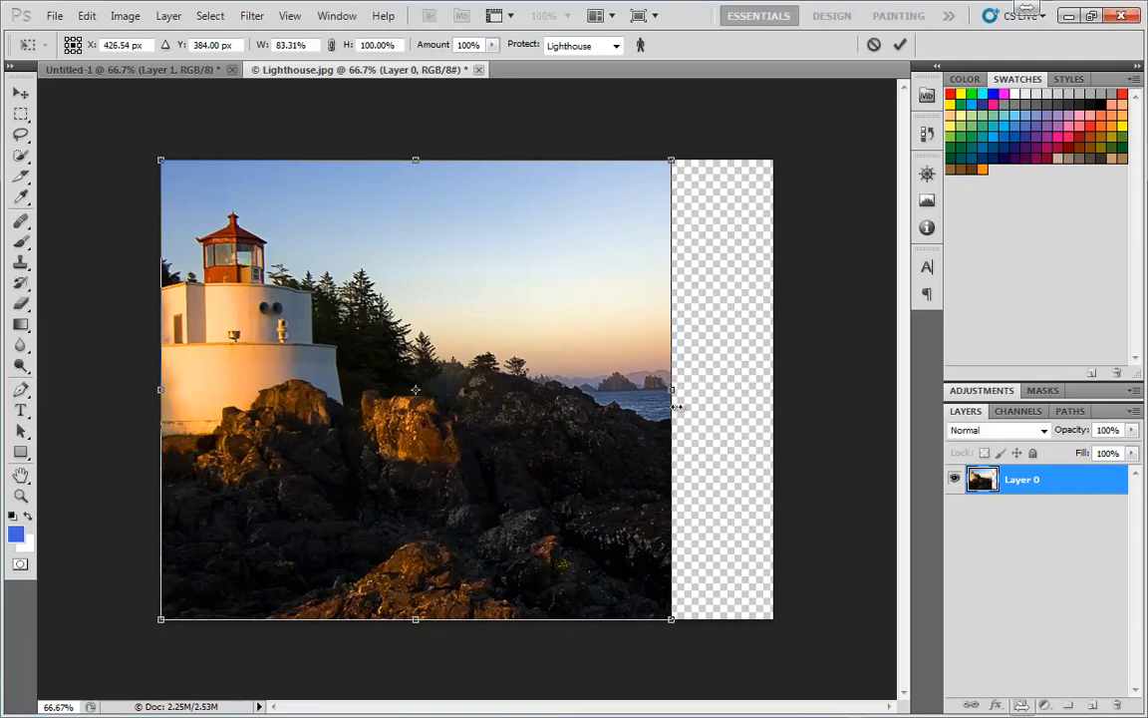
key("Return")
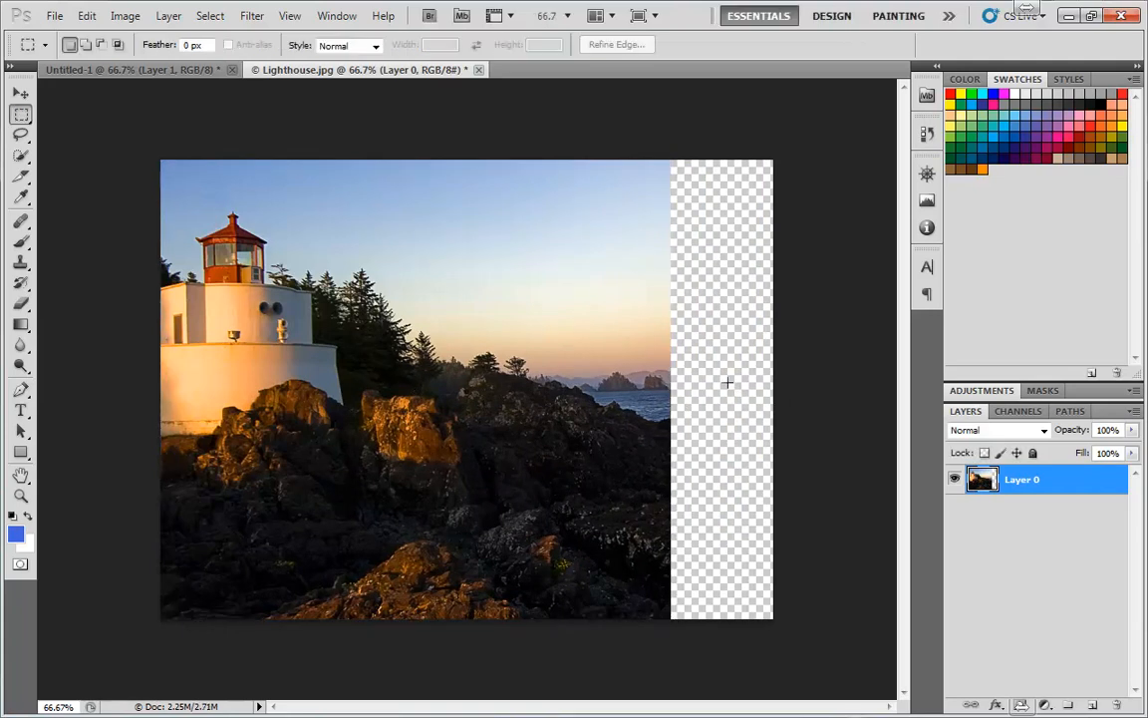